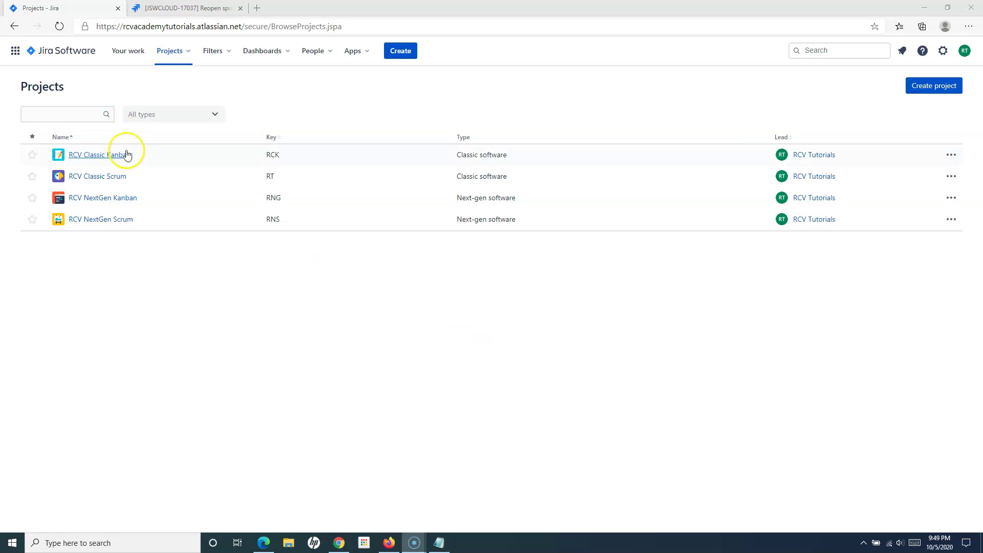
Open the RCV Classic Scrum project board and go to its All reports page.
{"action": "left_click", "coordinate": [111, 177]}
{"action": "left_click", "coordinate": [391, 270]}
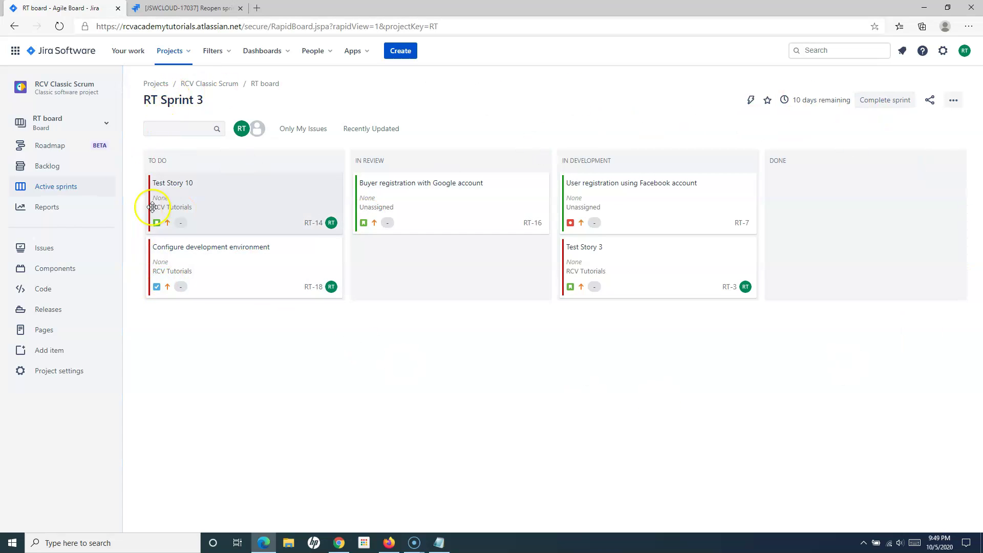
{"action": "left_click", "coordinate": [58, 215]}
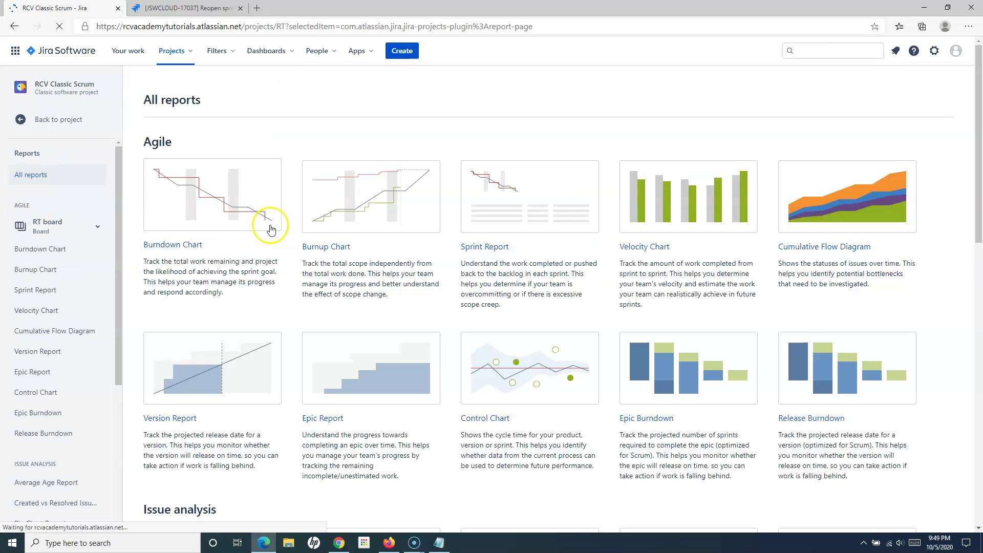
Open the Sprint Report and select the closed sprint RT Sprint 1 from the sprint list.
{"action": "left_click", "coordinate": [497, 250]}
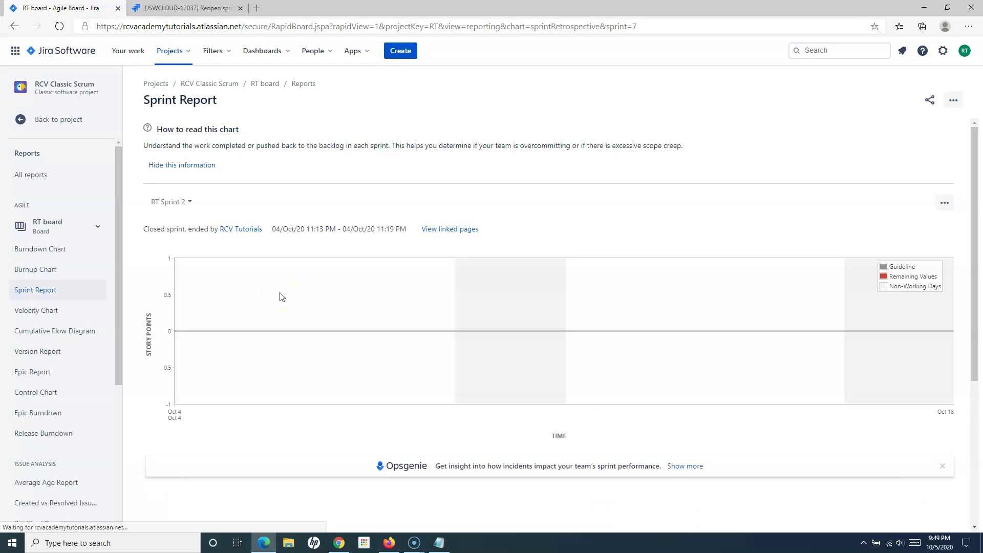
{"action": "left_click", "coordinate": [190, 205]}
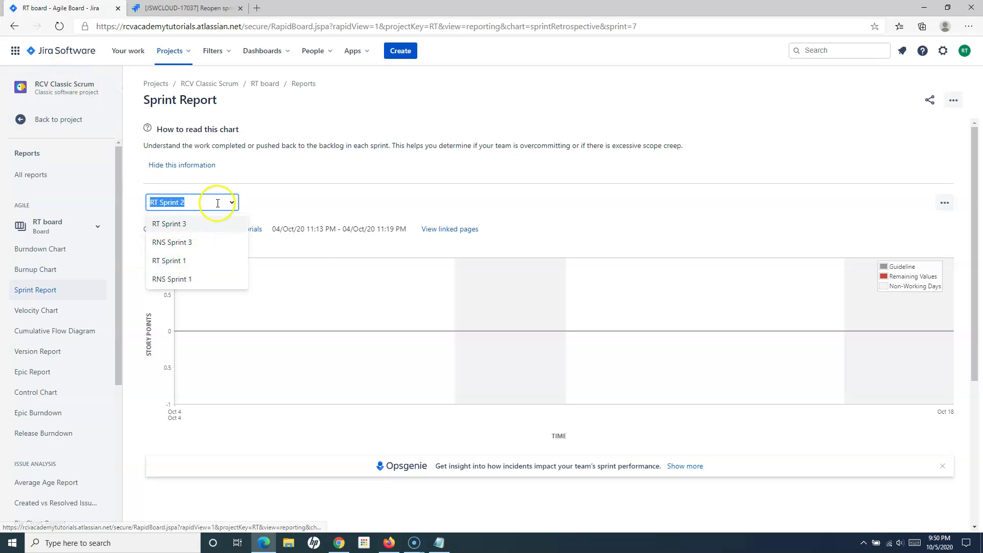
{"action": "left_click", "coordinate": [325, 193]}
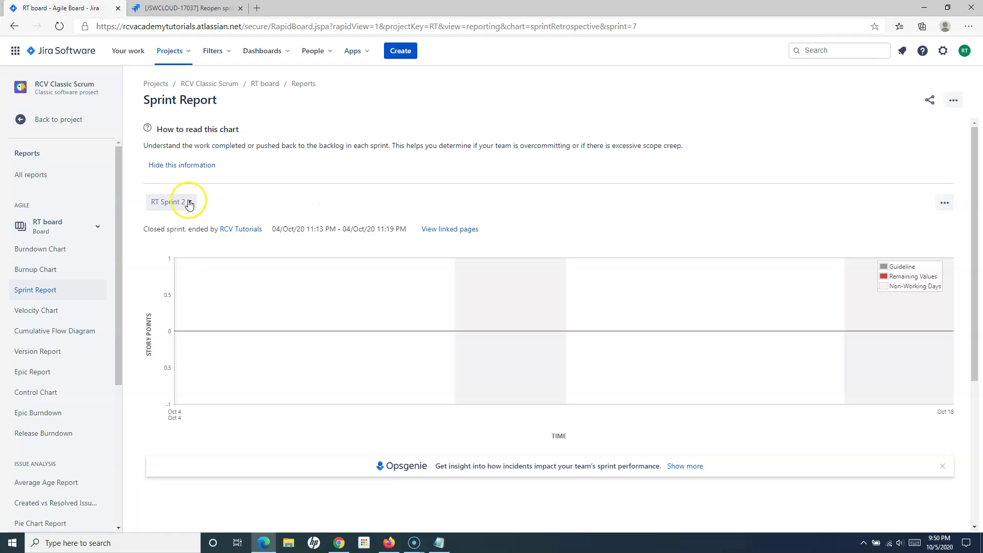
{"action": "left_click", "coordinate": [189, 200]}
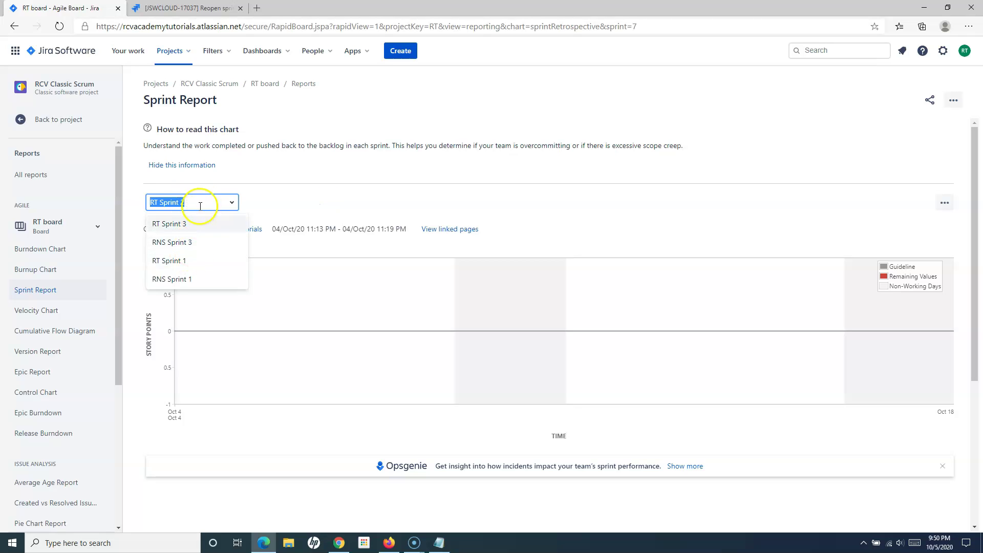
{"action": "left_click", "coordinate": [178, 261]}
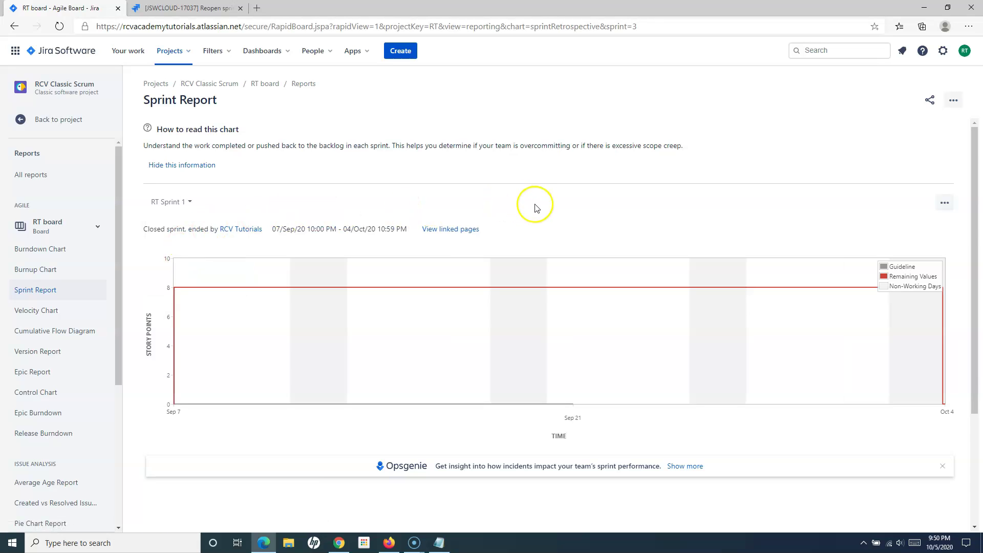
{"action": "scroll", "coordinate": [297, 452], "scroll_direction": "down", "scroll_amount": 3}
Check that Reopen sprint is greyed out for RT Sprint 1, then return to the RT Sprint 3 active board.
{"action": "left_click", "coordinate": [947, 204]}
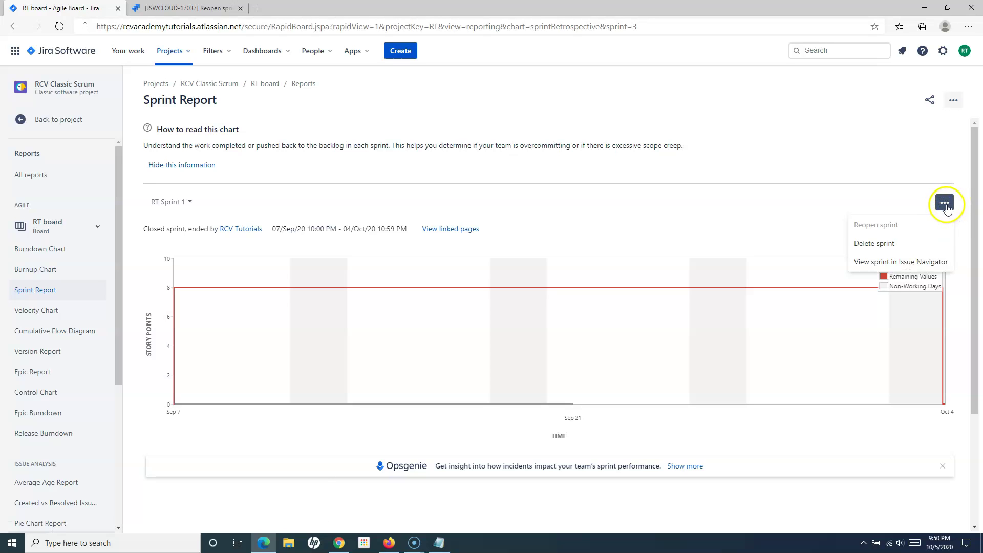
{"action": "mouse_move", "coordinate": [896, 226]}
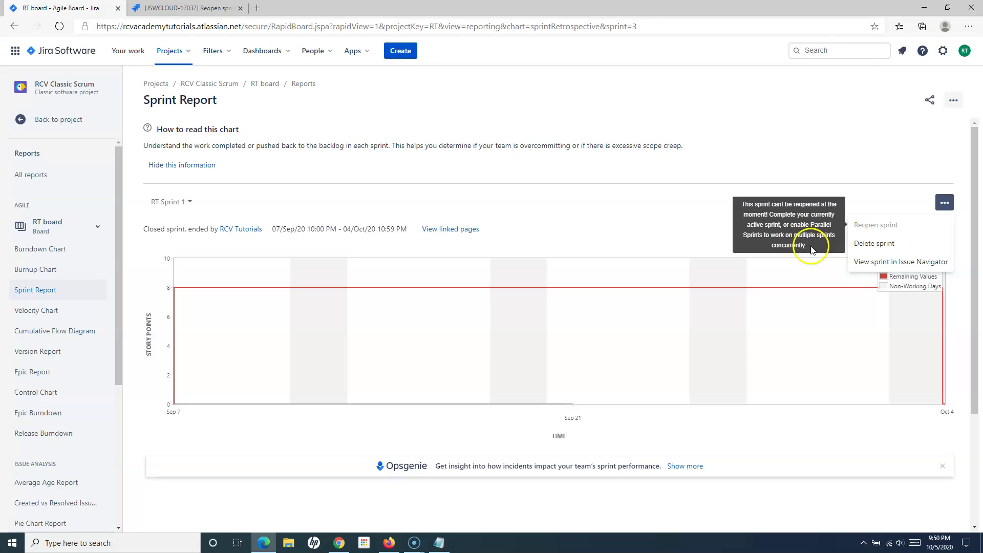
{"action": "left_click", "coordinate": [626, 220]}
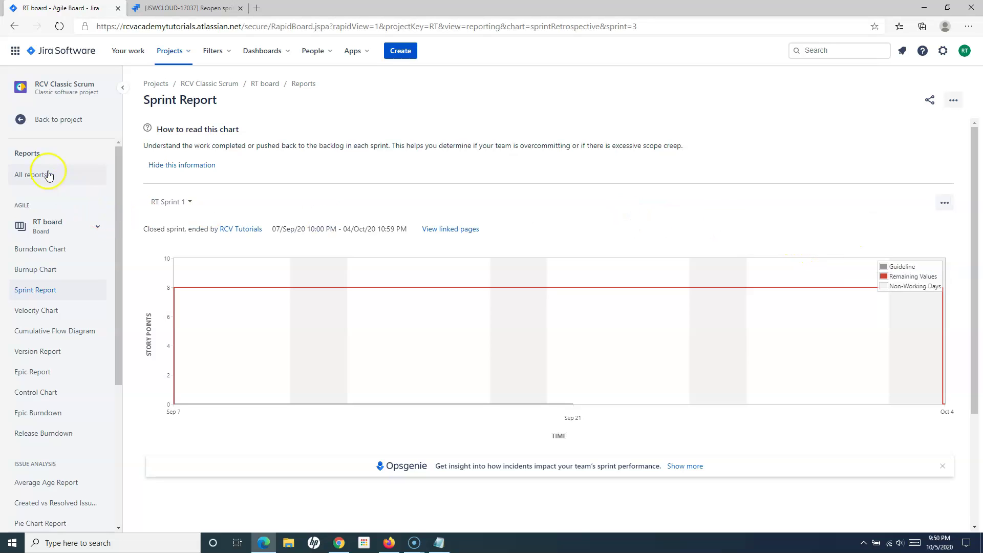
{"action": "left_click", "coordinate": [57, 121]}
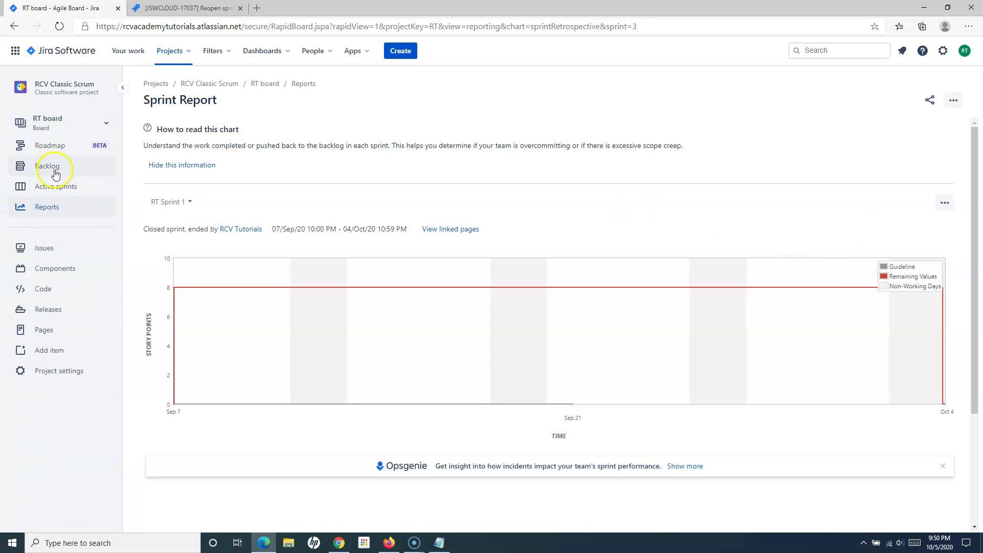
{"action": "left_click", "coordinate": [53, 185]}
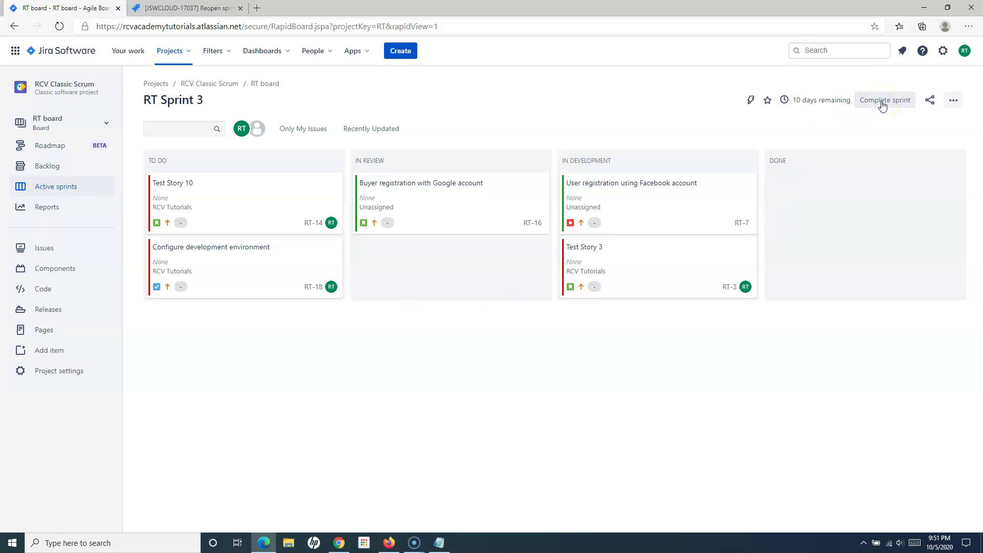
Tick Parallel Sprints in the Jira Software configuration, then go back to the Projects list.
{"action": "left_click", "coordinate": [943, 52]}
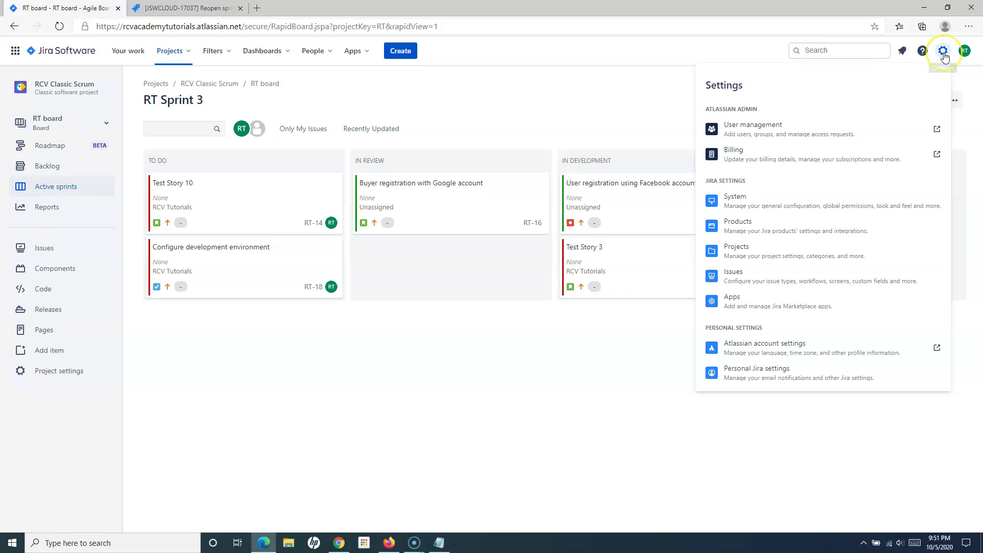
{"action": "left_click", "coordinate": [734, 225]}
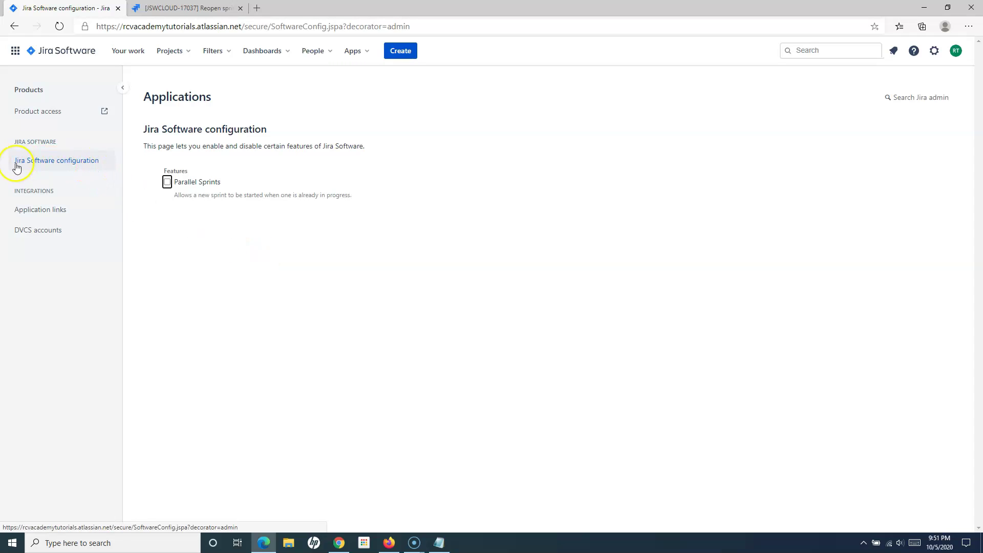
{"action": "left_click", "coordinate": [38, 167]}
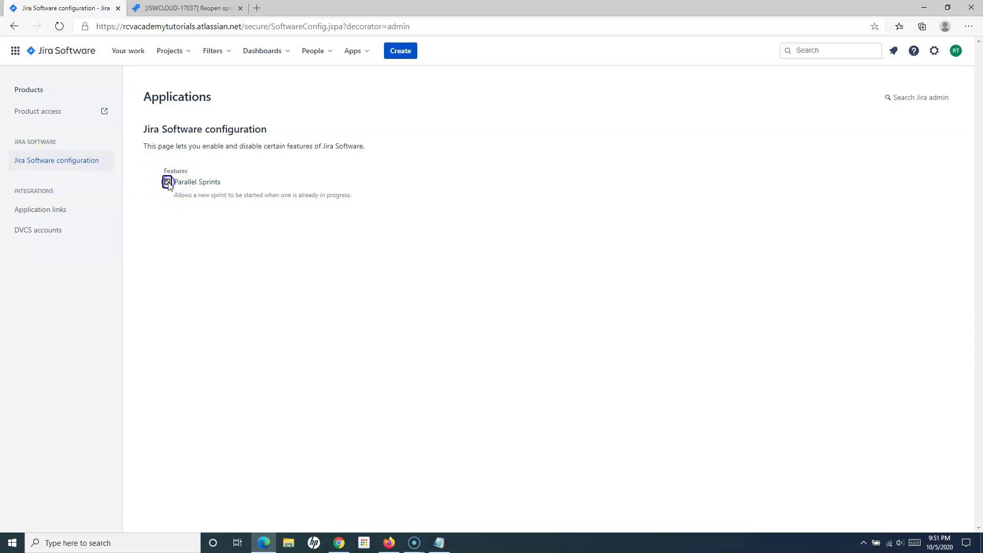
{"action": "left_click", "coordinate": [305, 249]}
{"action": "left_click", "coordinate": [78, 50]}
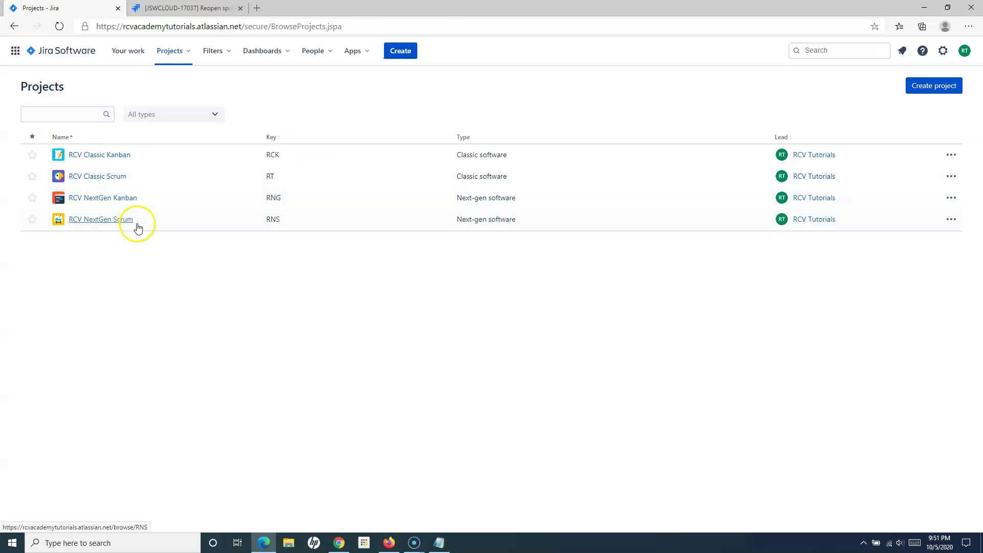
Open RCV Classic Scrum's Sprint Report for RT Sprint 2 and show its ••• actions menu.
{"action": "left_click", "coordinate": [114, 179]}
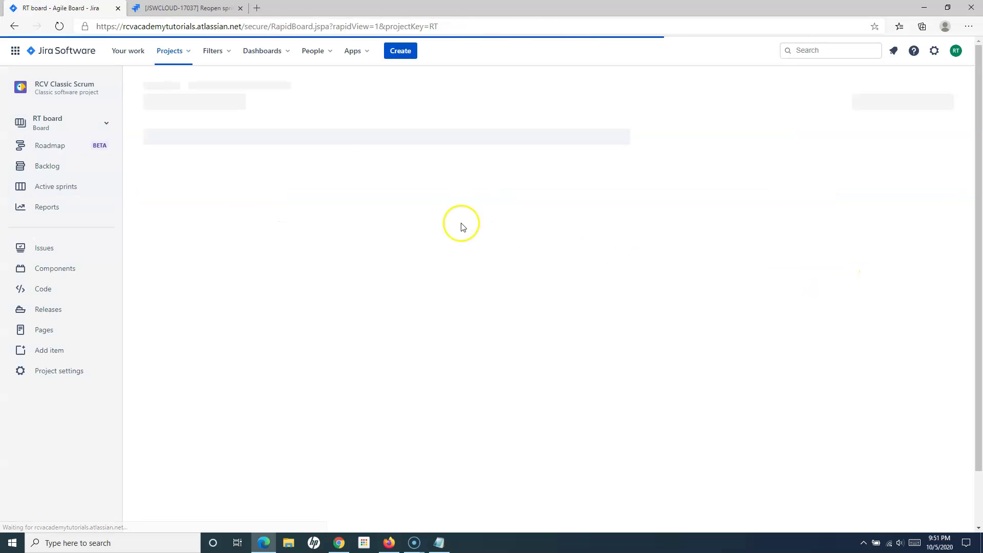
{"action": "left_click", "coordinate": [37, 209]}
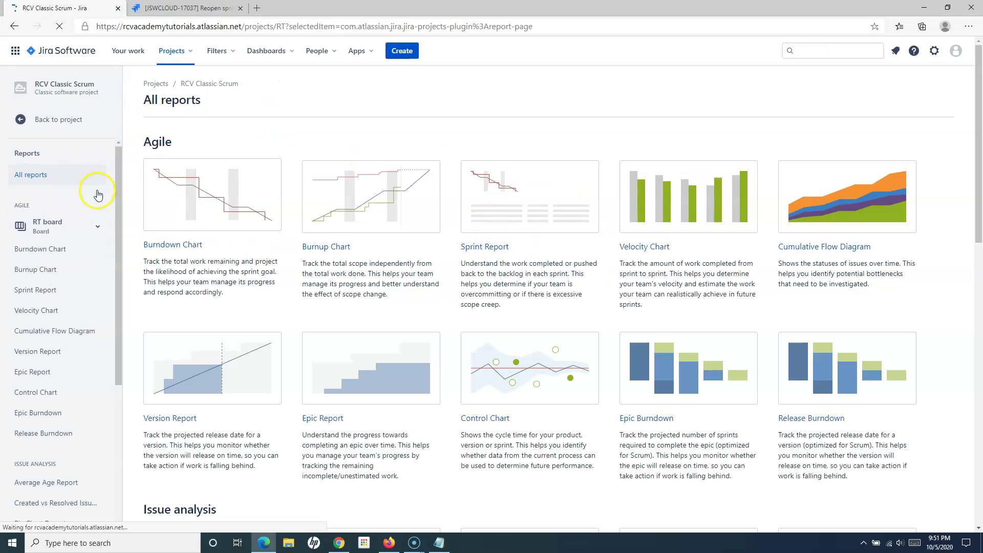
{"action": "left_click", "coordinate": [499, 248]}
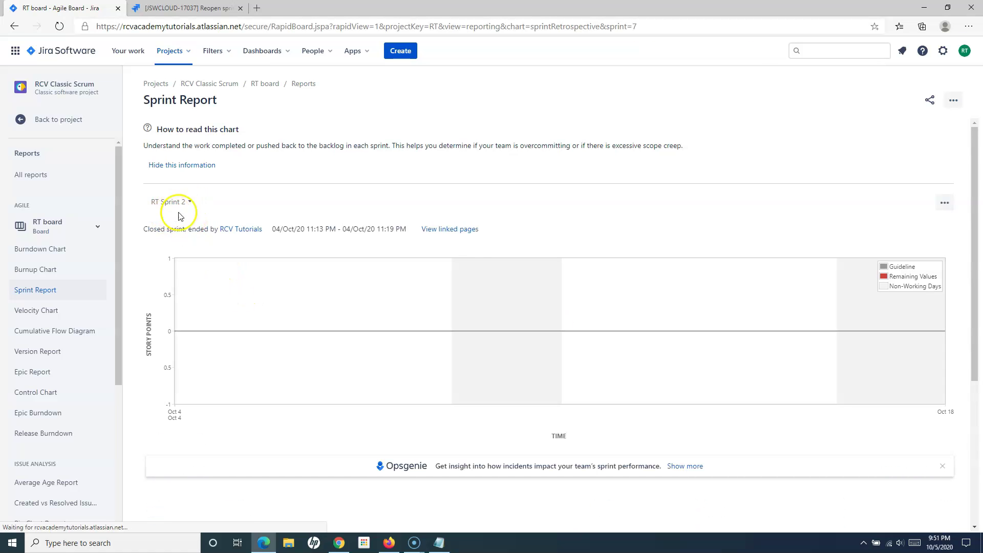
{"action": "scroll", "coordinate": [574, 434], "scroll_direction": "down", "scroll_amount": 1}
{"action": "scroll", "coordinate": [574, 434], "scroll_direction": "down", "scroll_amount": 3}
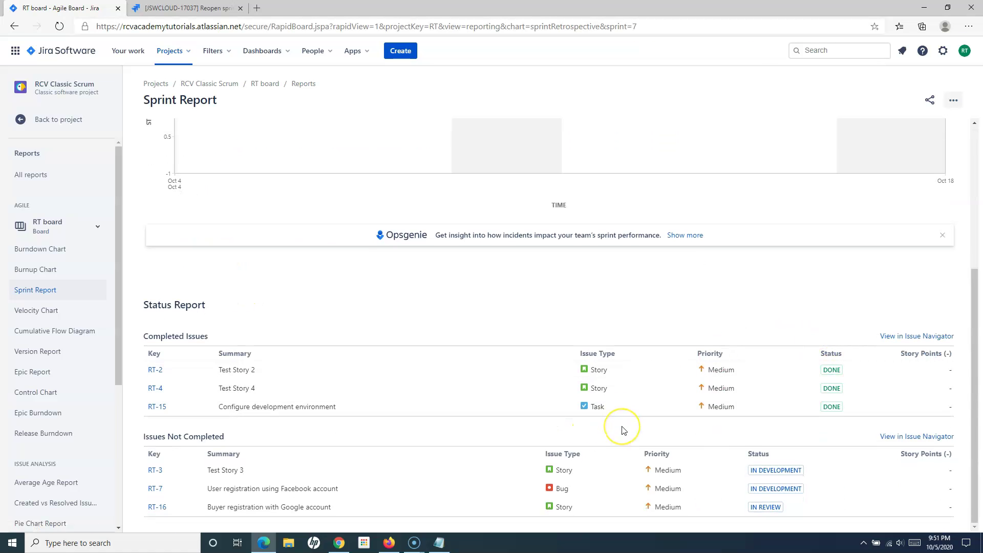
{"action": "scroll", "coordinate": [624, 427], "scroll_direction": "up", "scroll_amount": 5}
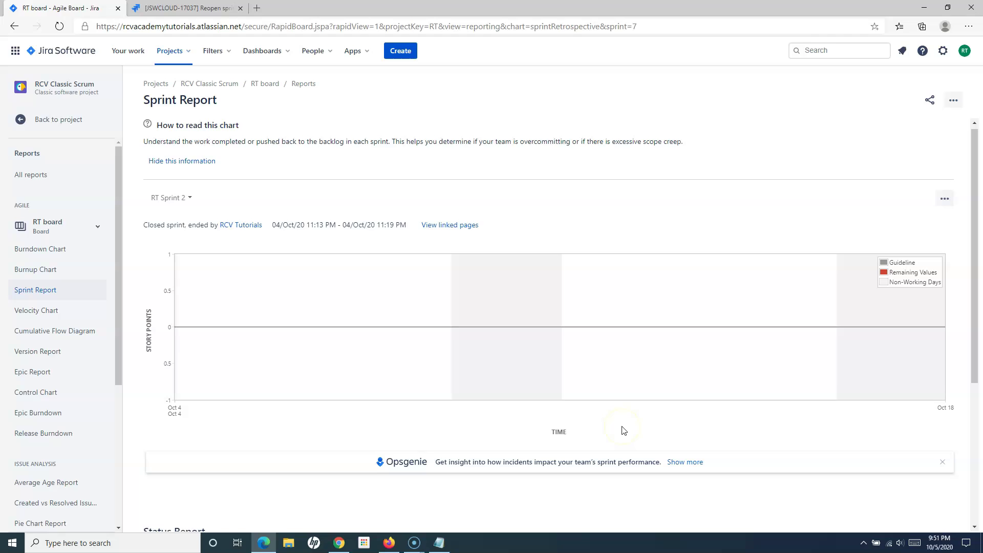
{"action": "left_click", "coordinate": [945, 204]}
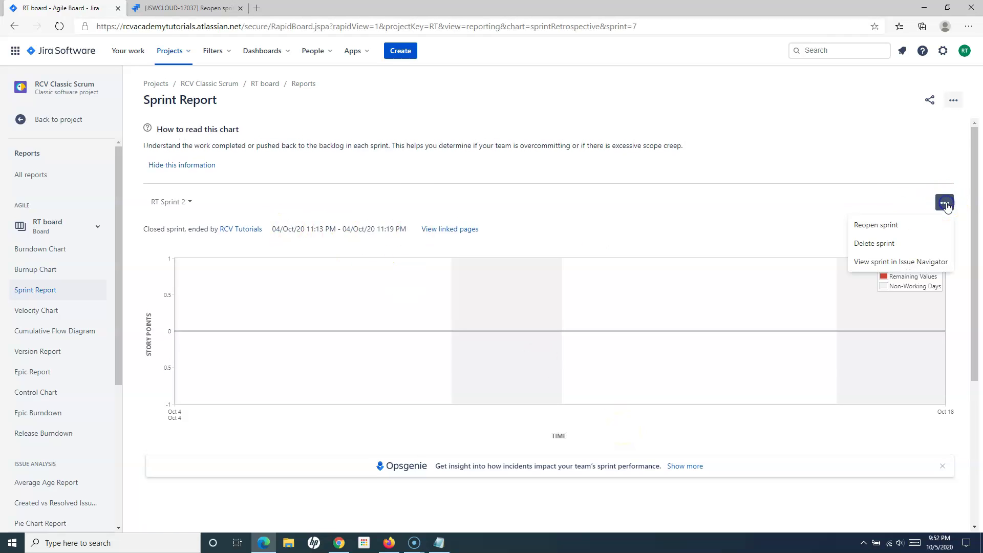
Start reopening RT Sprint 2, review the dialog's notes about moved issues, then cancel.
{"action": "left_click", "coordinate": [888, 228]}
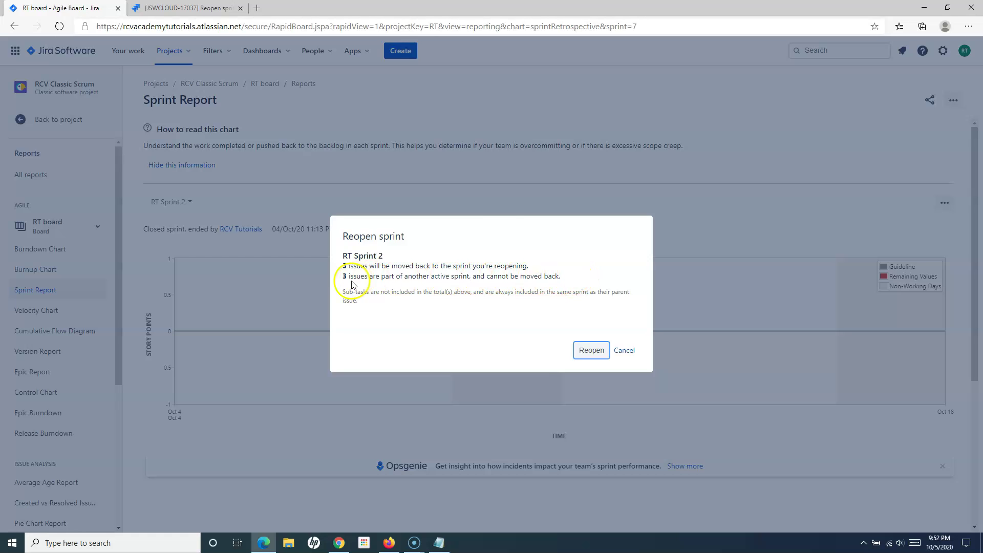
{"action": "left_click_drag", "start_coordinate": [341, 266], "coordinate": [537, 263]}
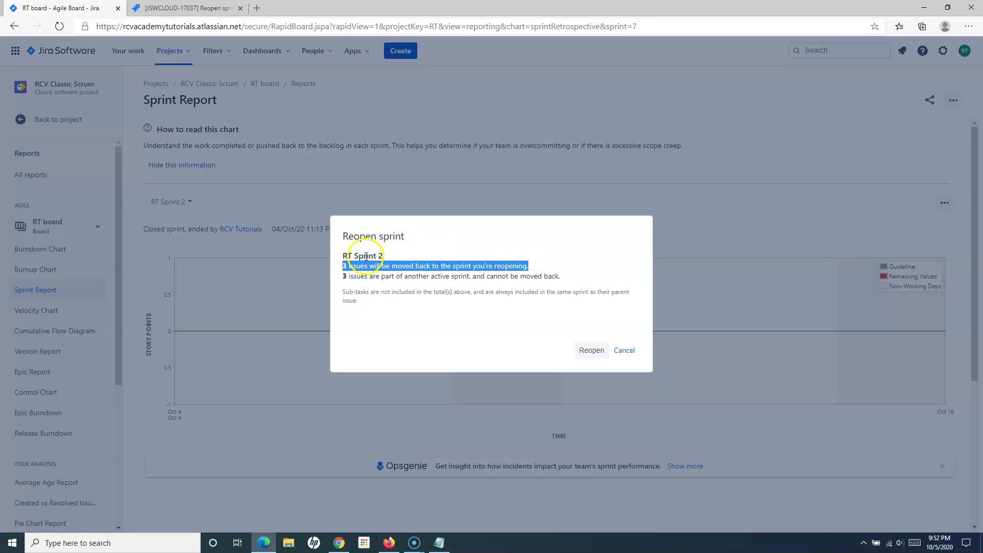
{"action": "left_click_drag", "start_coordinate": [343, 276], "coordinate": [472, 277]}
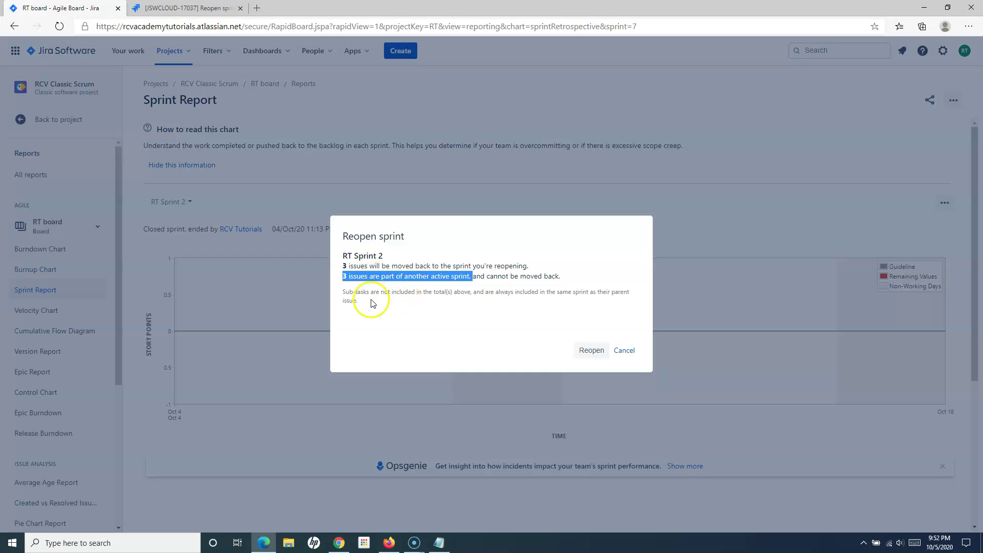
{"action": "left_click", "coordinate": [475, 281]}
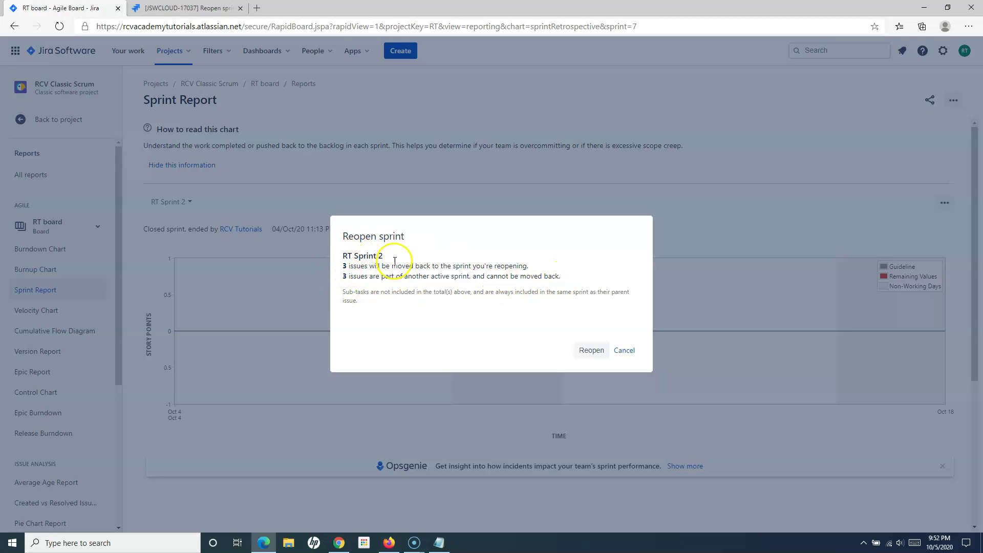
{"action": "left_click", "coordinate": [342, 264]}
{"action": "left_click_drag", "start_coordinate": [342, 264], "coordinate": [528, 263]}
{"action": "left_click", "coordinate": [528, 263]}
{"action": "left_click", "coordinate": [625, 347]}
{"action": "scroll", "coordinate": [600, 410], "scroll_direction": "down", "scroll_amount": 5}
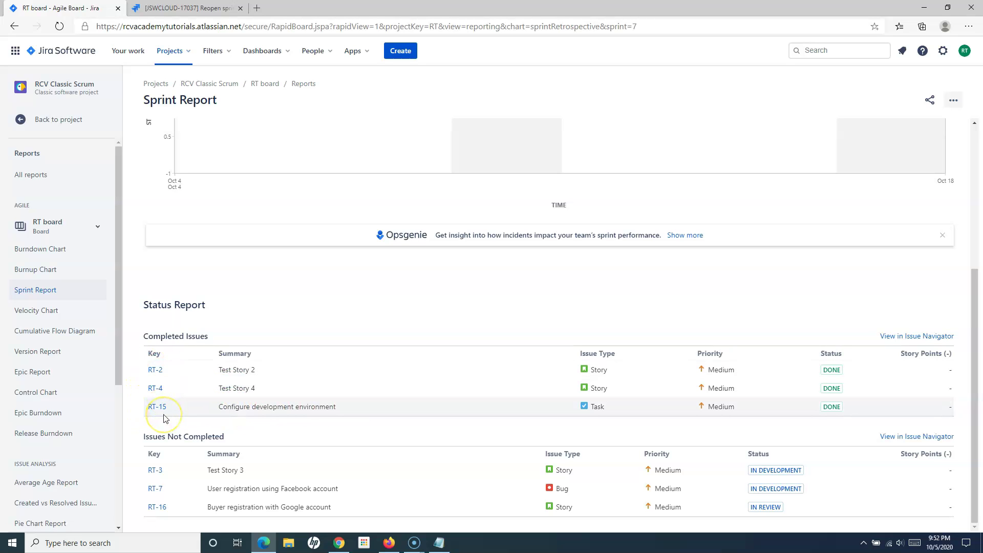
{"action": "scroll", "coordinate": [154, 391], "scroll_direction": "up", "scroll_amount": 5}
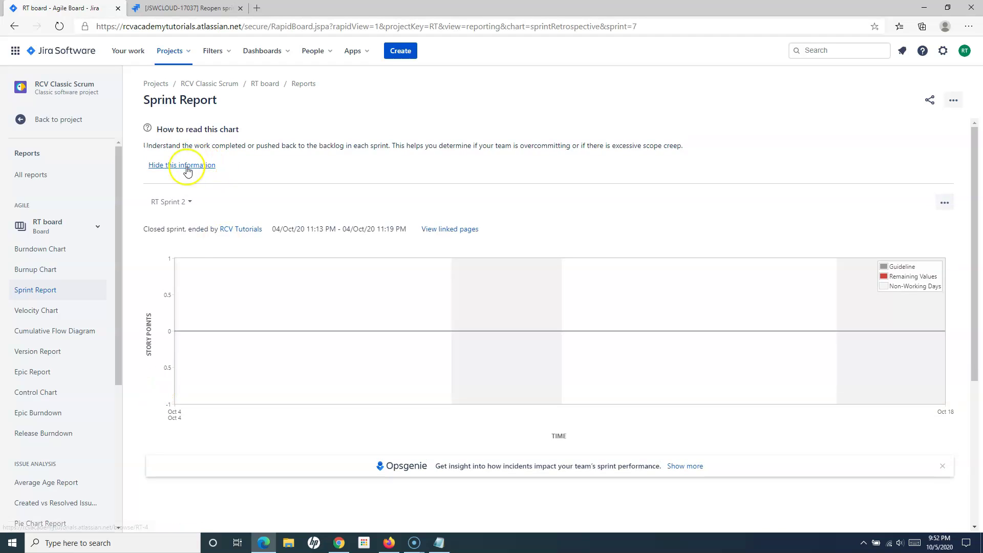
Reopen RT Sprint 2 from its actions menu and confirm with Reopen.
{"action": "left_click", "coordinate": [945, 203]}
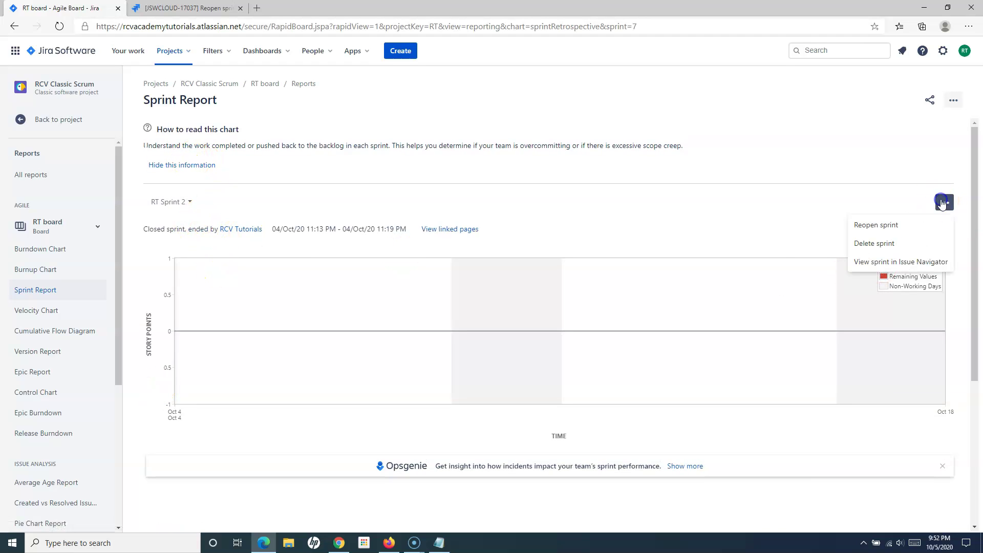
{"action": "left_click", "coordinate": [884, 224]}
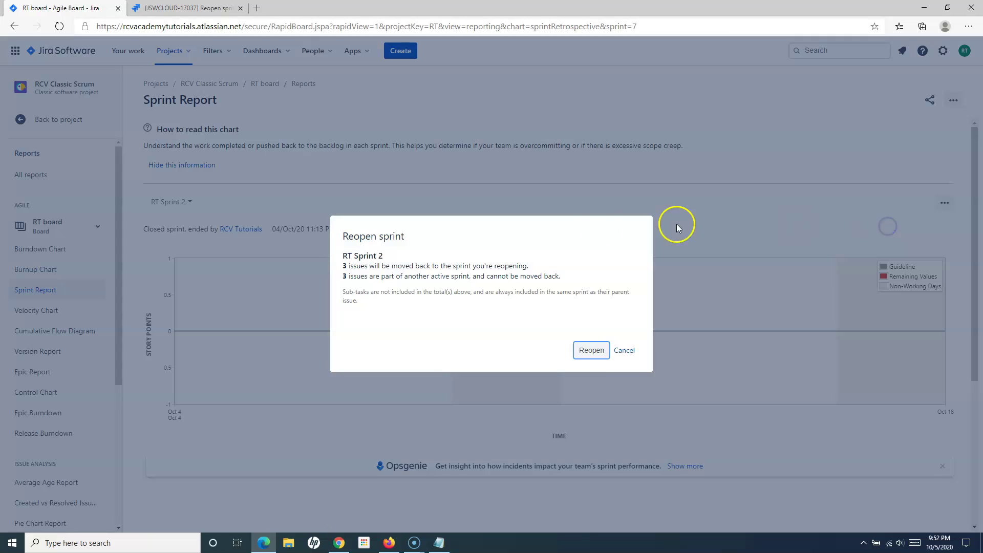
{"action": "left_click", "coordinate": [592, 352]}
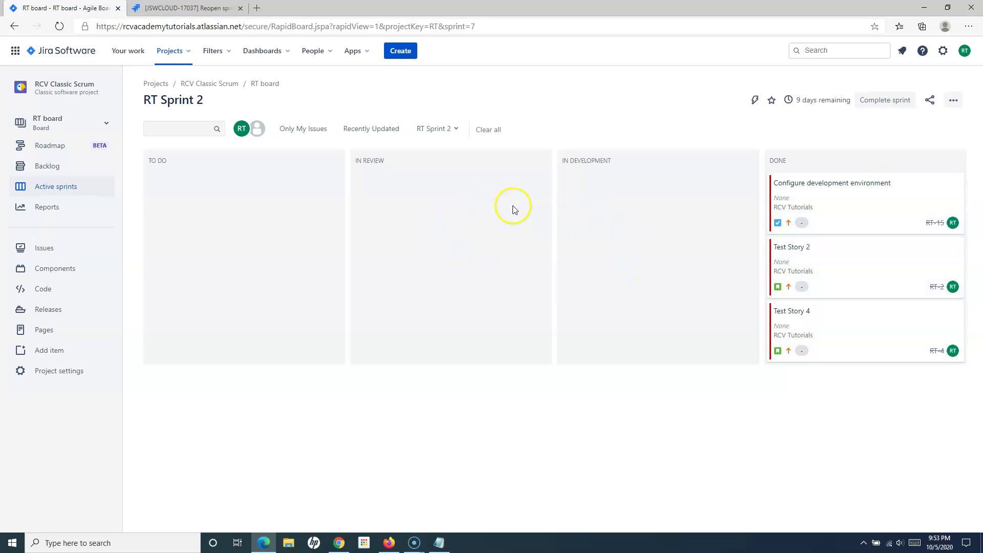
Switch the board between active sprints RT Sprint 3 and RT Sprint 2, then view all projects.
{"action": "left_click", "coordinate": [456, 130]}
{"action": "left_click", "coordinate": [448, 159]}
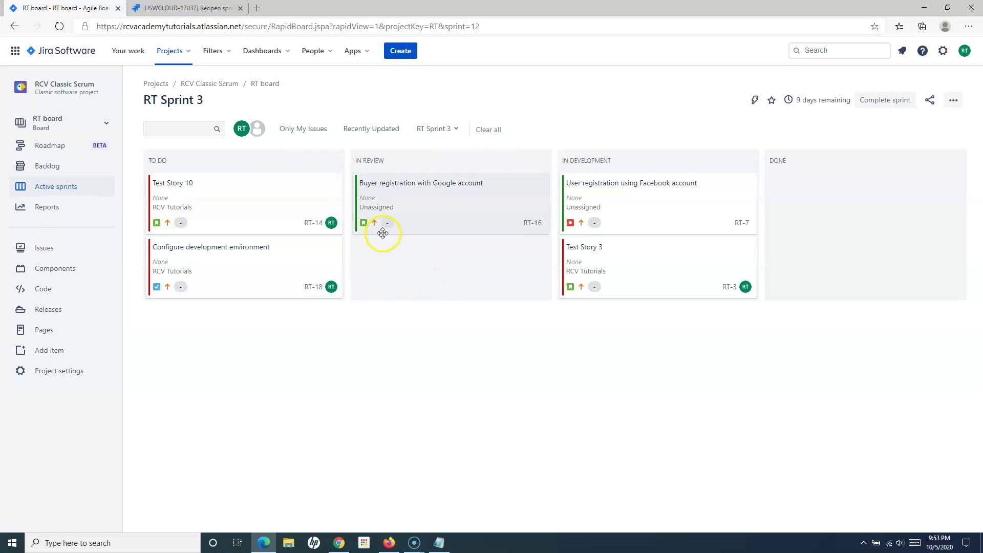
{"action": "left_click", "coordinate": [458, 130]}
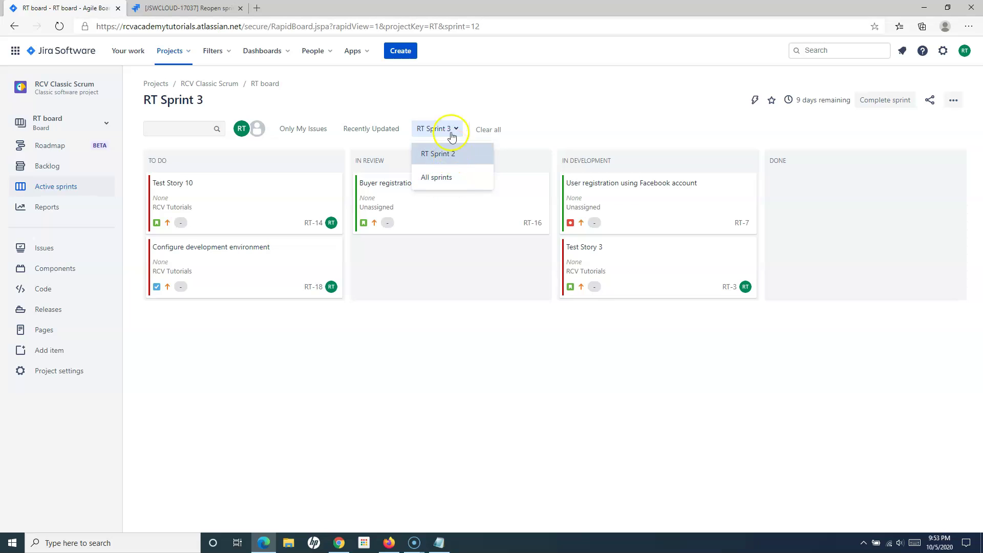
{"action": "left_click", "coordinate": [455, 157]}
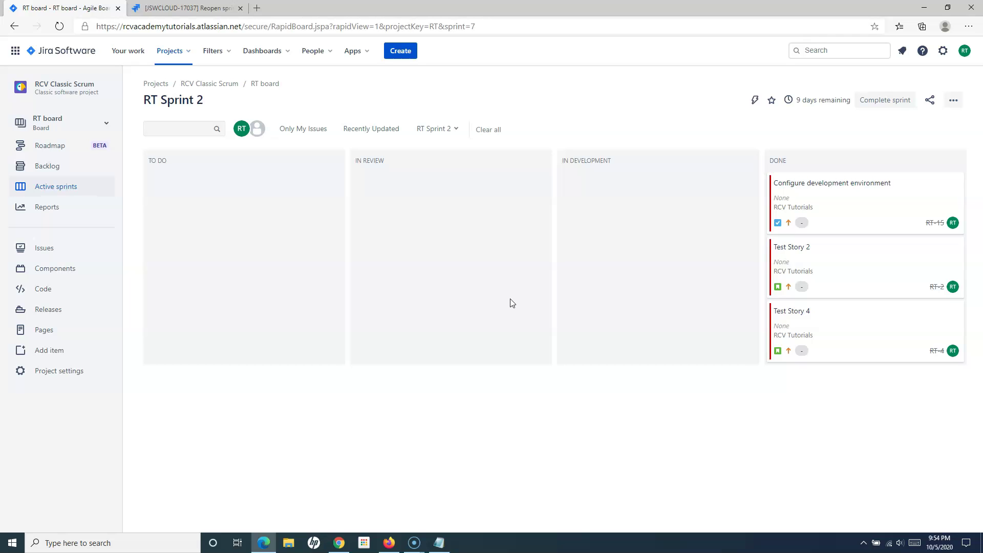
{"action": "left_click", "coordinate": [60, 50]}
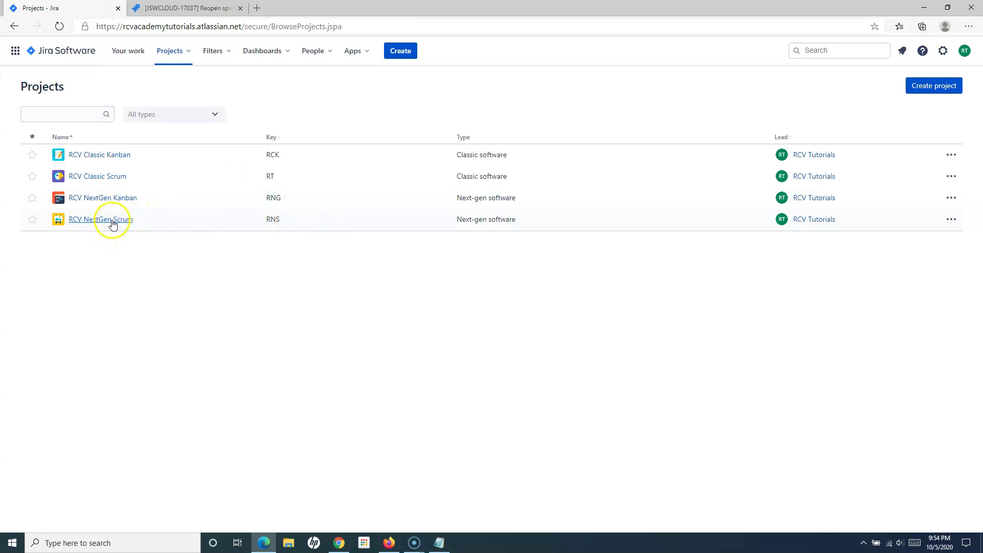
Select RCV NextGen Scrum in the projects list to load its RNS board.
{"action": "left_click", "coordinate": [109, 219]}
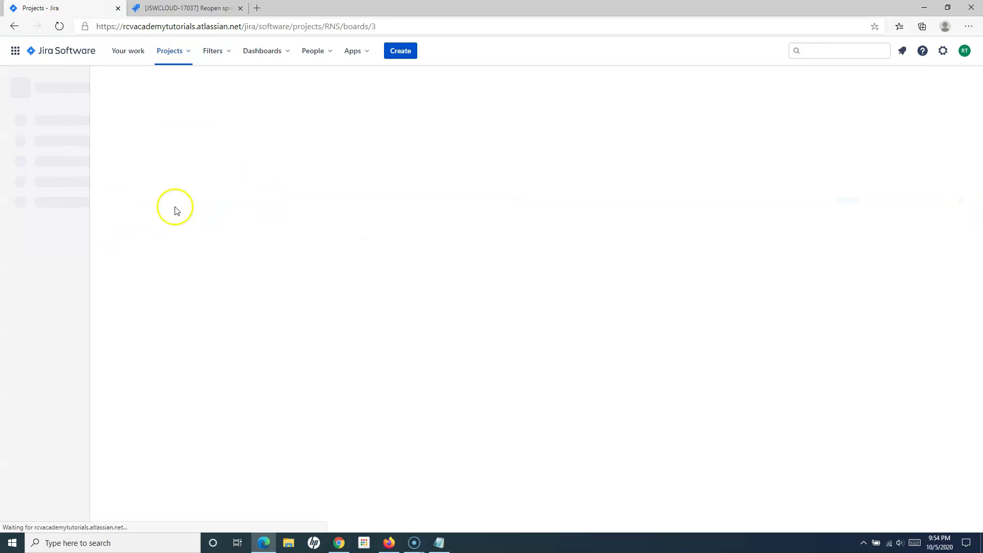